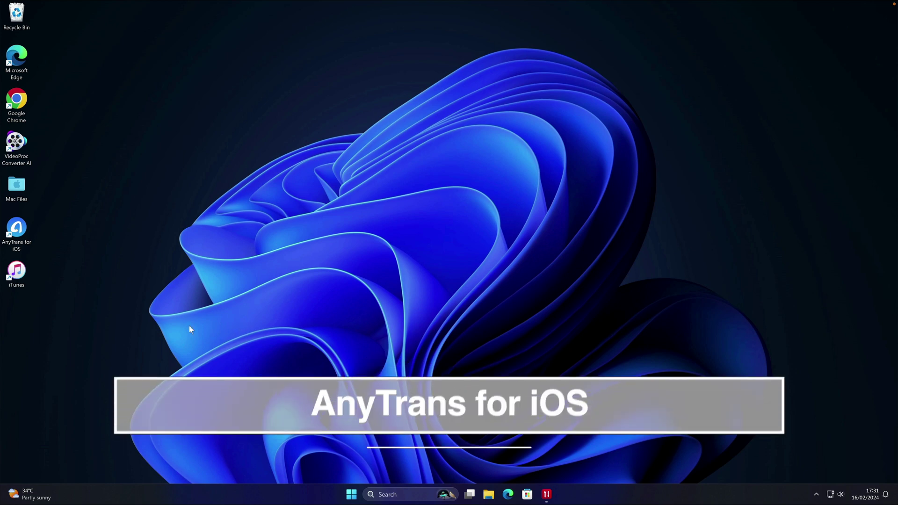
Launch AnyTrans for iOS from its desktop icon so the iPhone 12 Pro Max page loads.
left_click(21, 230)
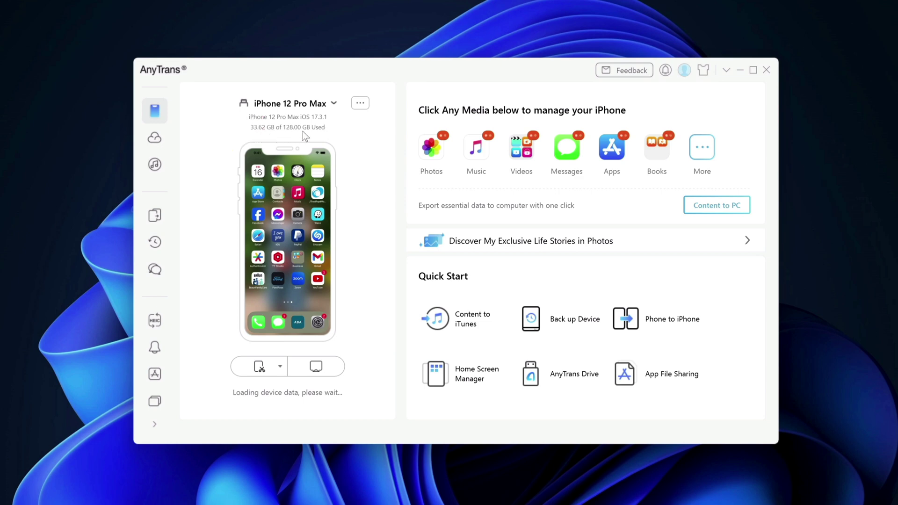
Show the iPhone's Info details: 85.59 GB free of 128 GB, activation state Activated.
left_click(361, 105)
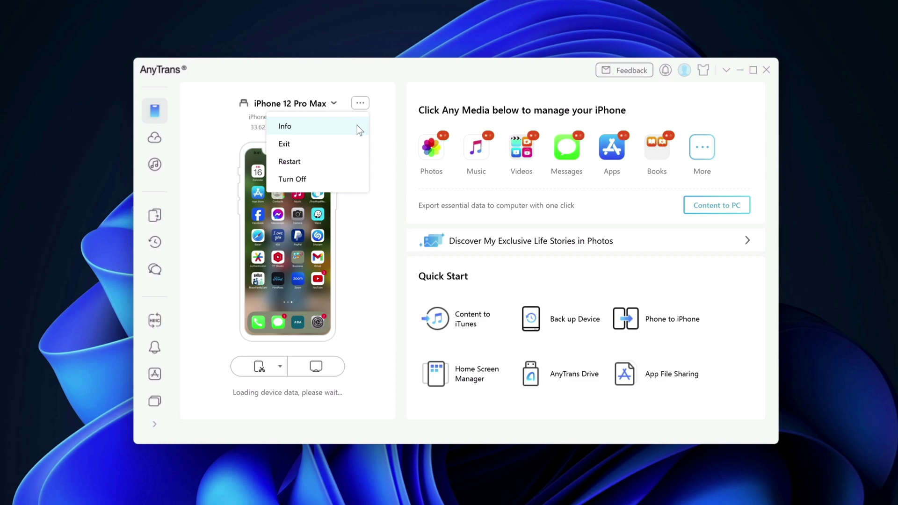
left_click(314, 129)
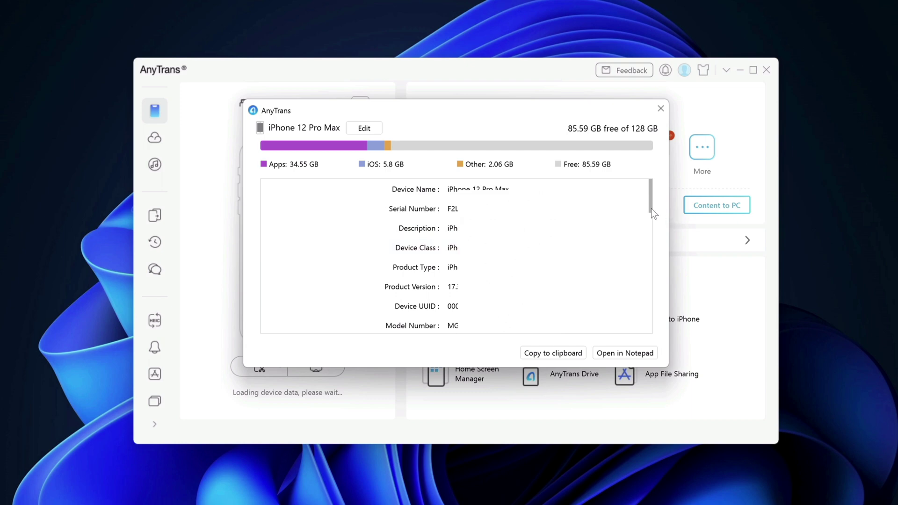
left_click_drag(651, 209, 643, 264)
scroll(442, 268, "up", 1)
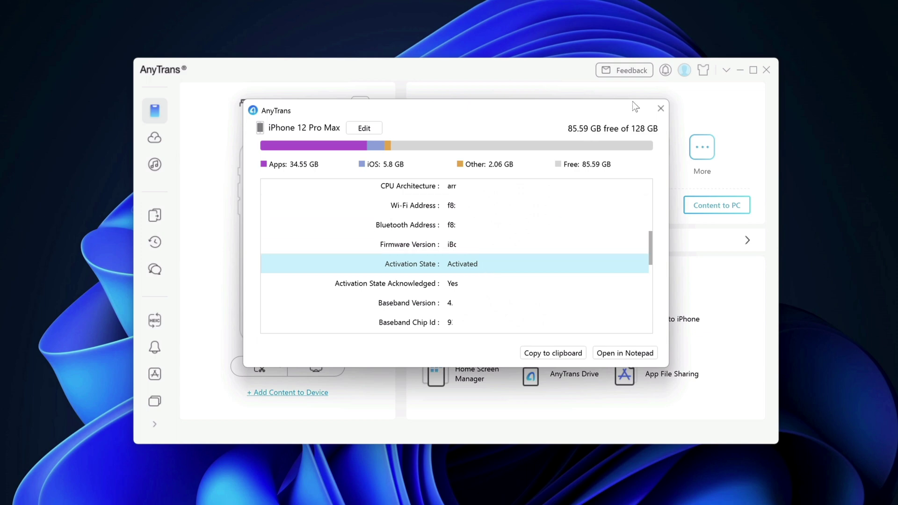
Close the info window, open Photos, and select then unselect all 456 photos.
left_click(660, 108)
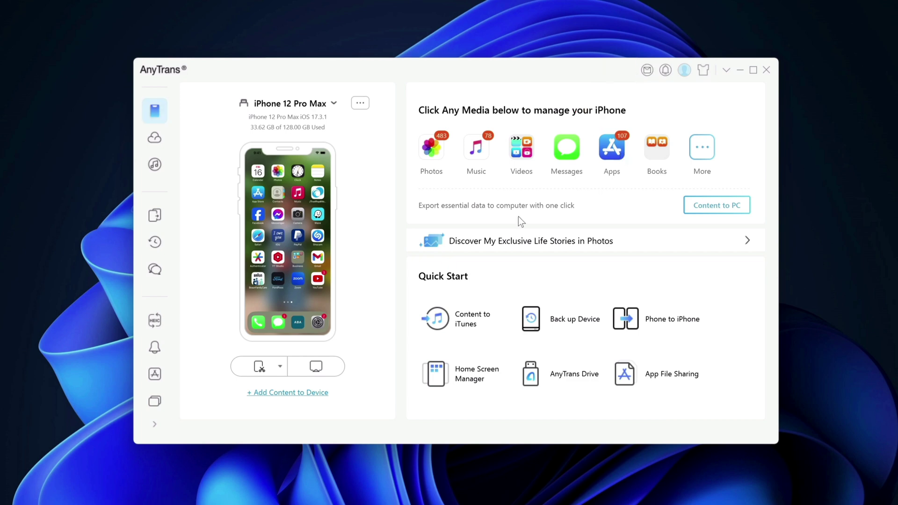
left_click(432, 148)
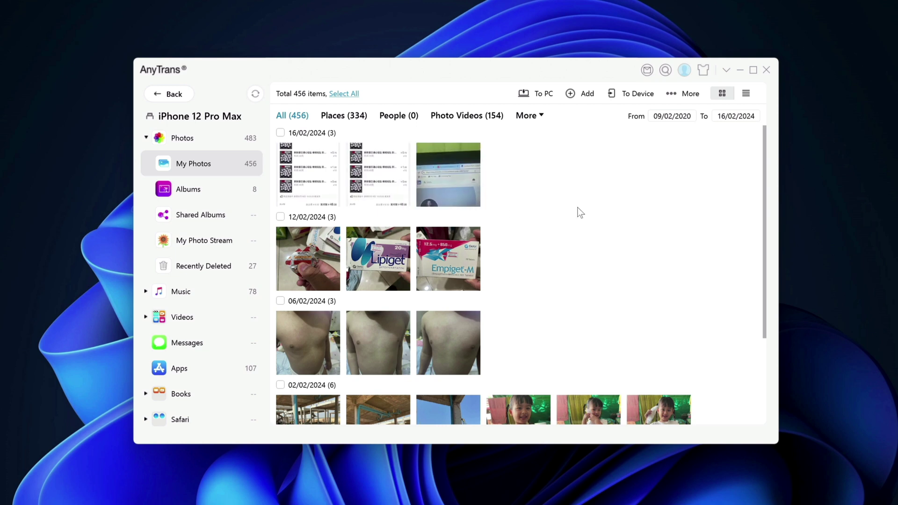
left_click(347, 93)
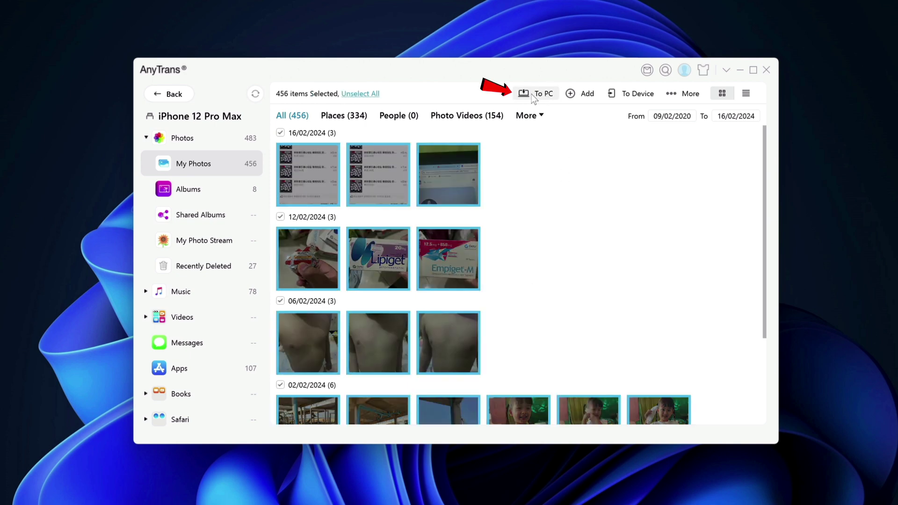
left_click(507, 199)
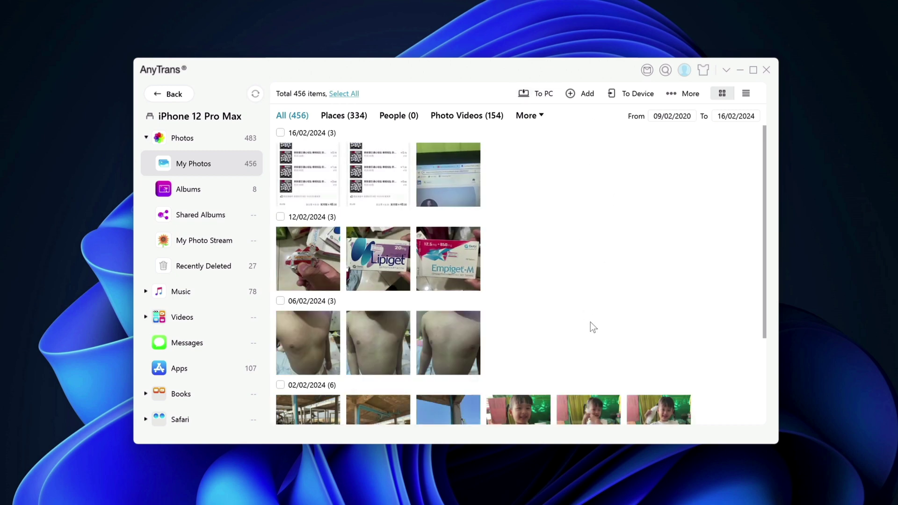
Check the Add options, try To Device, and dismiss the two-devices-required warning.
left_click(577, 95)
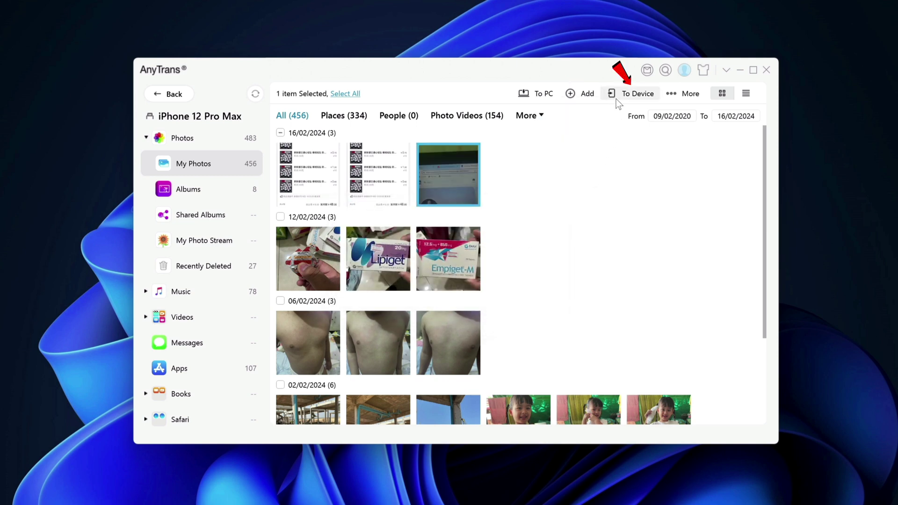
left_click(617, 96)
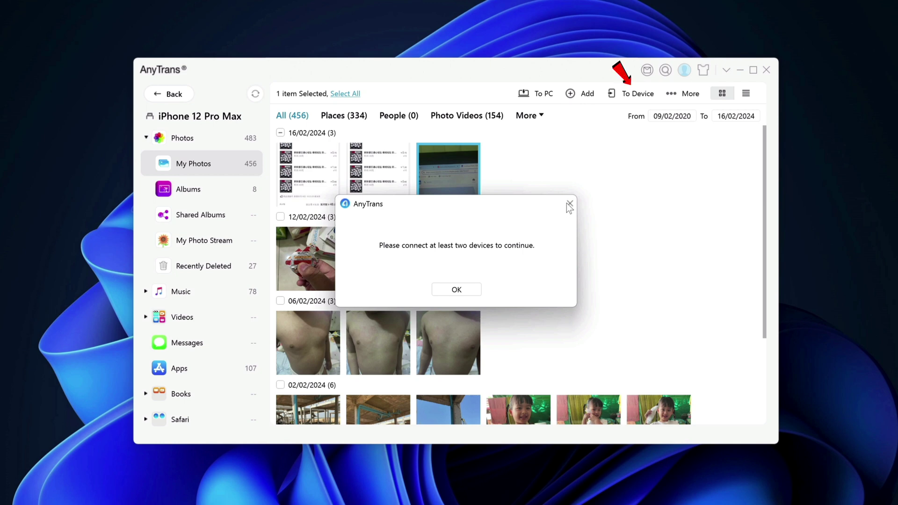
left_click(569, 204)
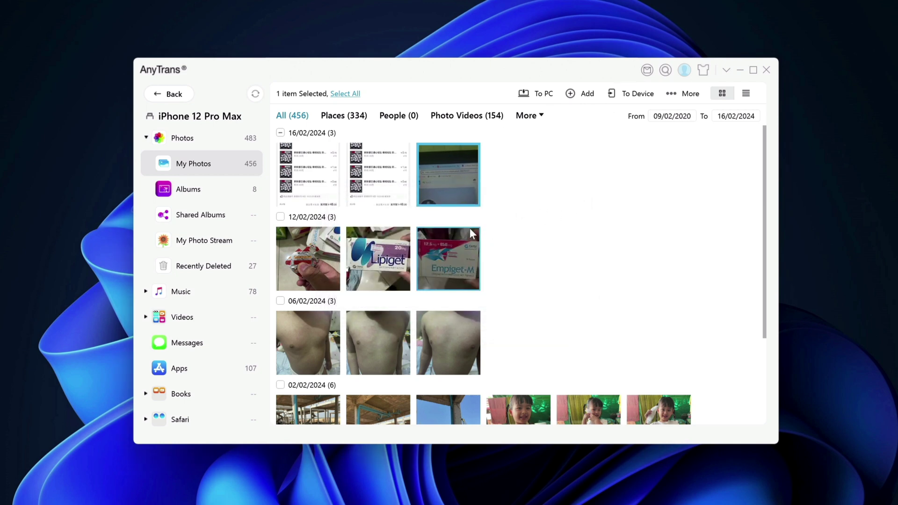
Open Music > Songs and select all 78 songs on the phone.
left_click(240, 296)
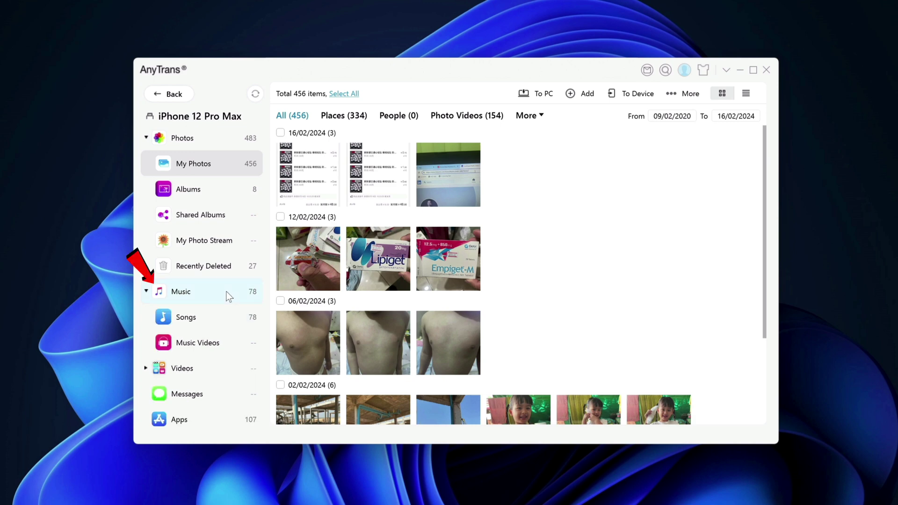
left_click(222, 315)
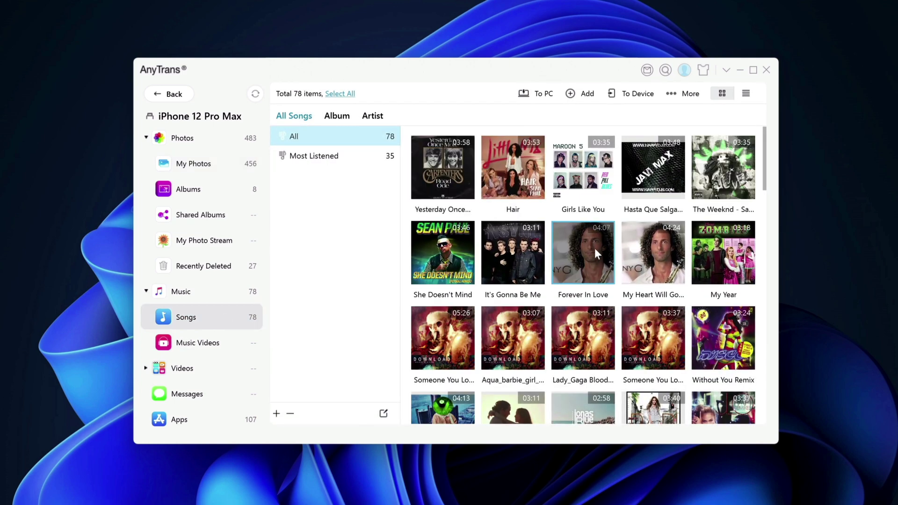
mouse_move(650, 198)
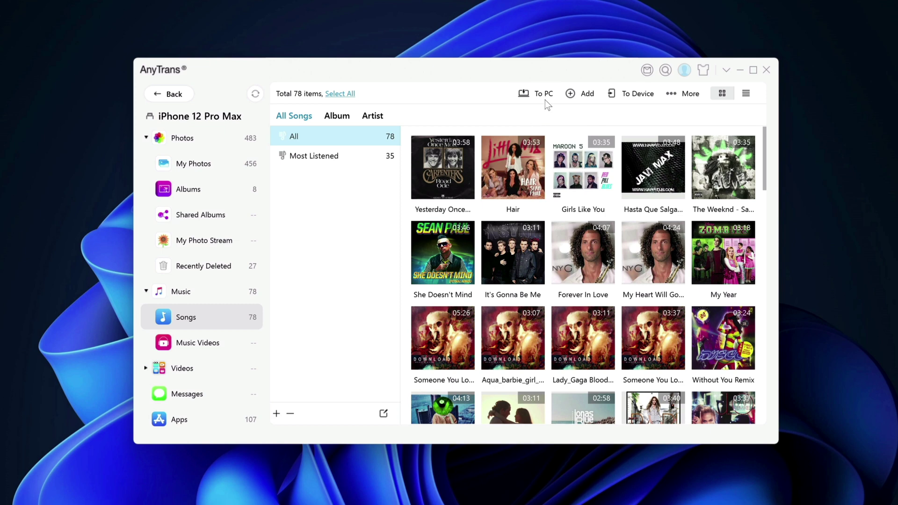
left_click(349, 94)
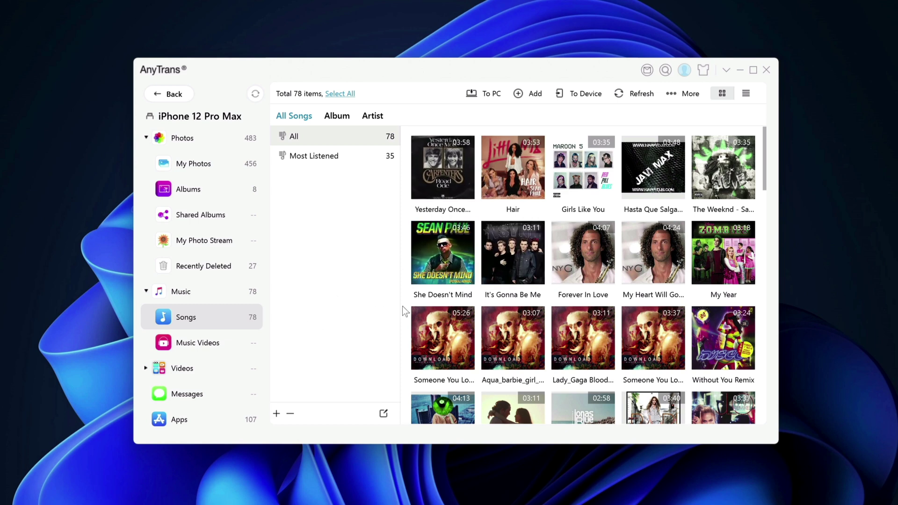
Choose importing music from the computer, then view the empty Music Videos list.
left_click(535, 95)
mouse_move(562, 114)
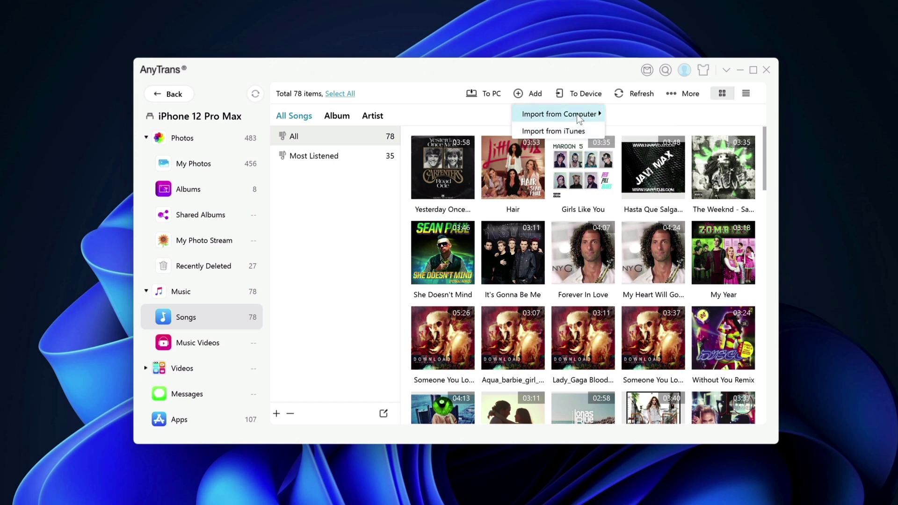
left_click(636, 117)
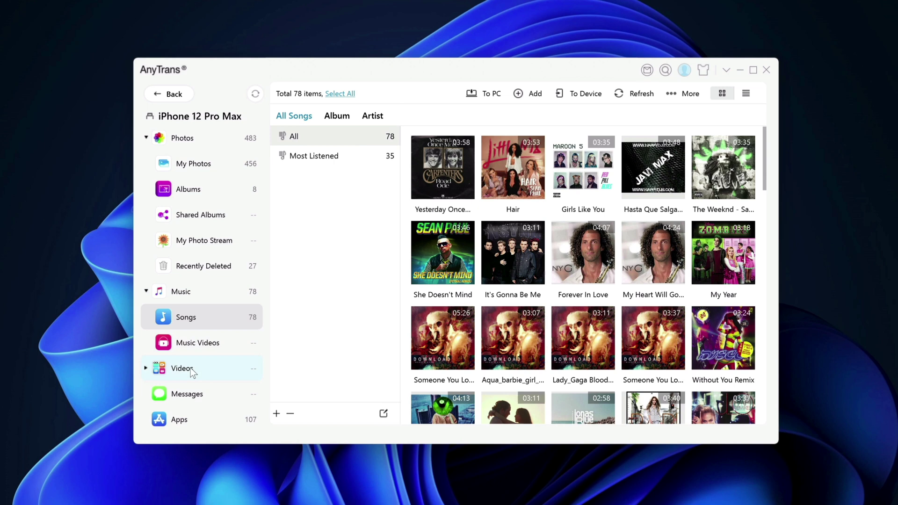
left_click(218, 347)
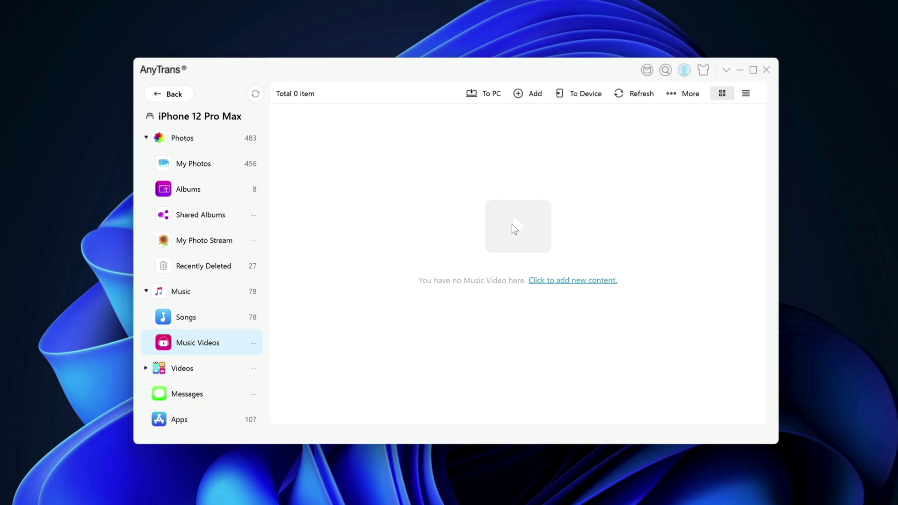
scroll(221, 403, "down", 2)
Open Apps and check all 107 apps, clearing and reselecting them via the header checkbox.
left_click(214, 361)
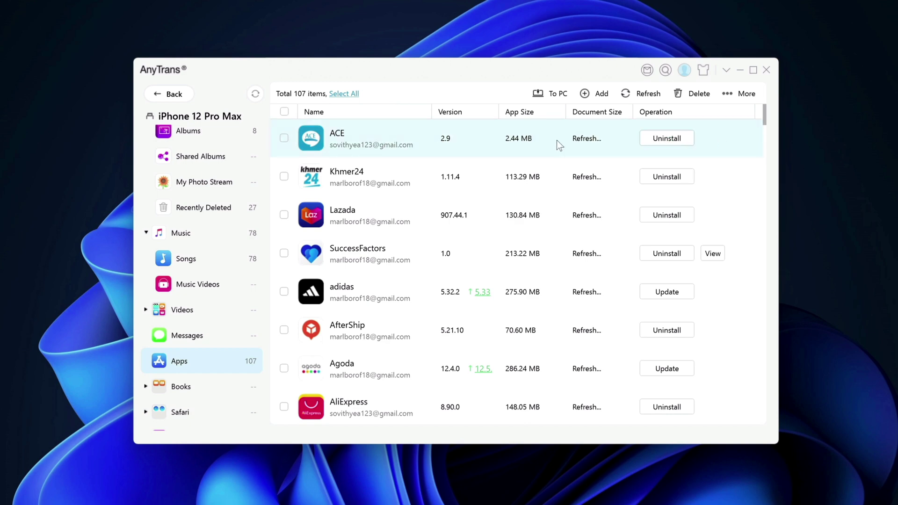
left_click(346, 94)
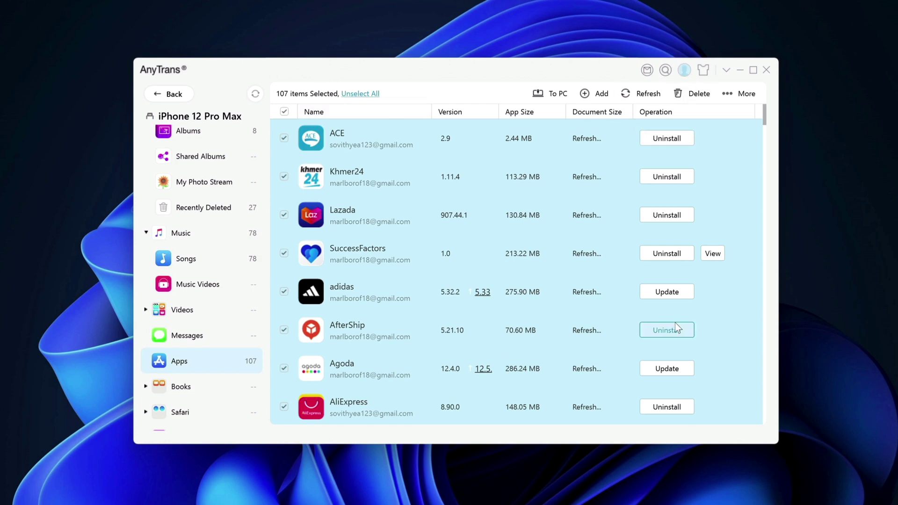
left_click(284, 112)
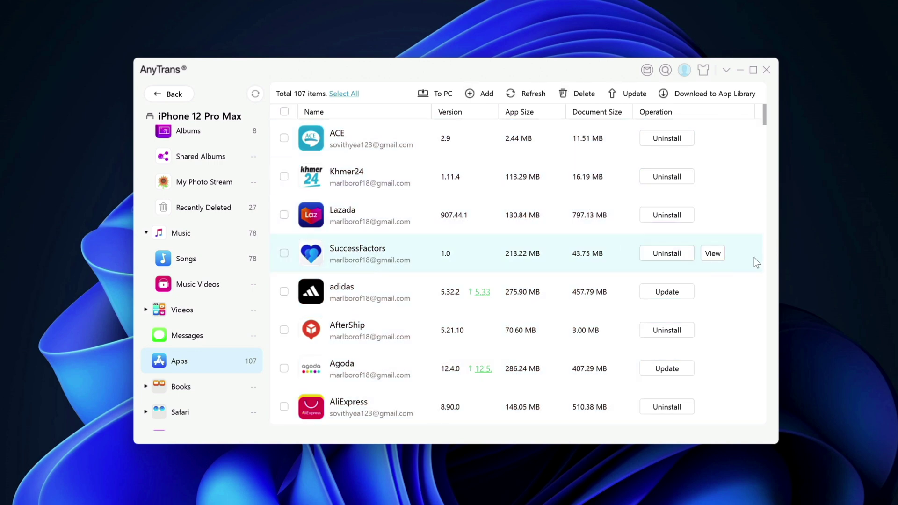
left_click(284, 112)
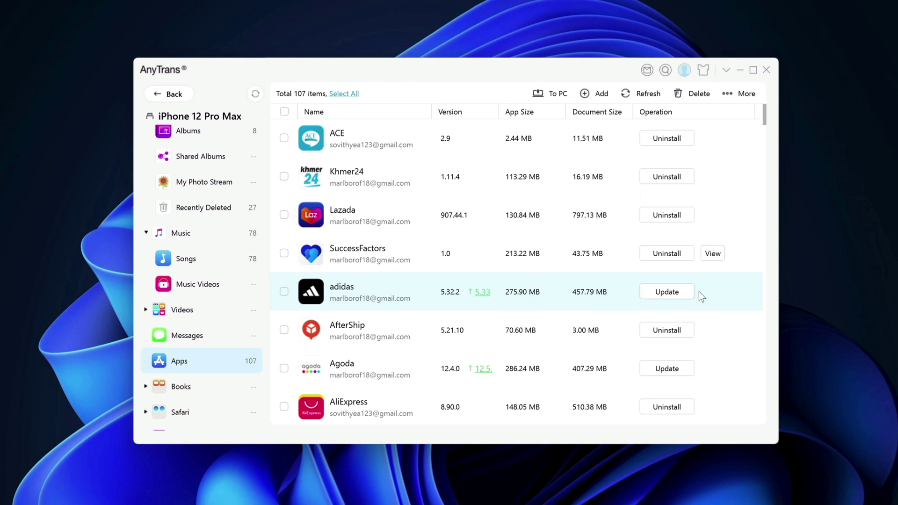
left_click(675, 291)
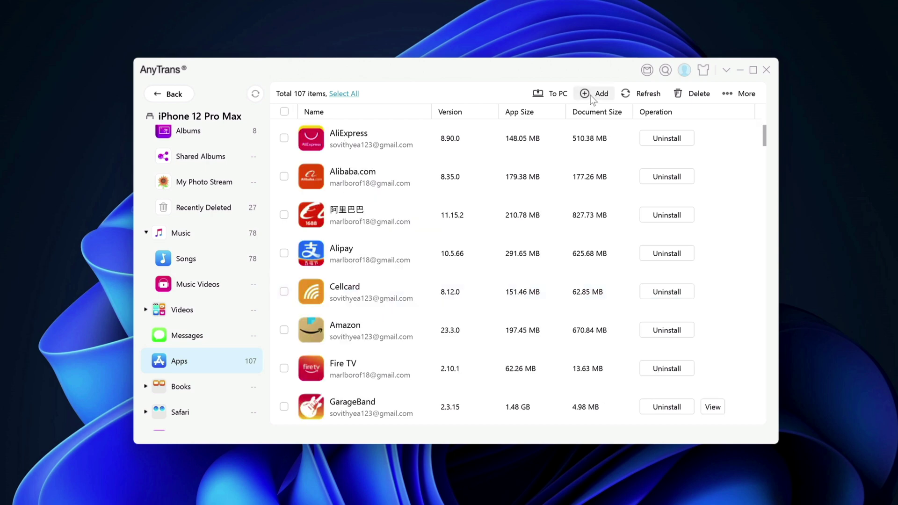
left_click(590, 94)
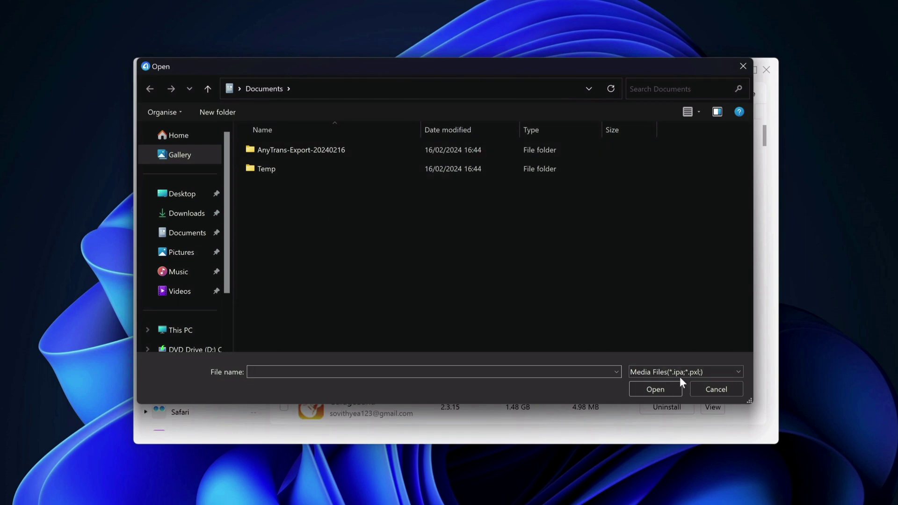
left_click(707, 385)
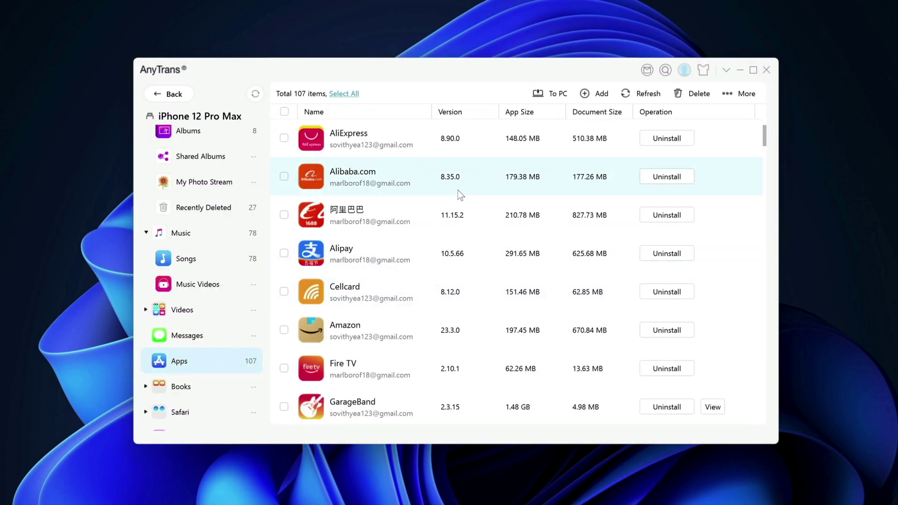
scroll(458, 190, "up", 3)
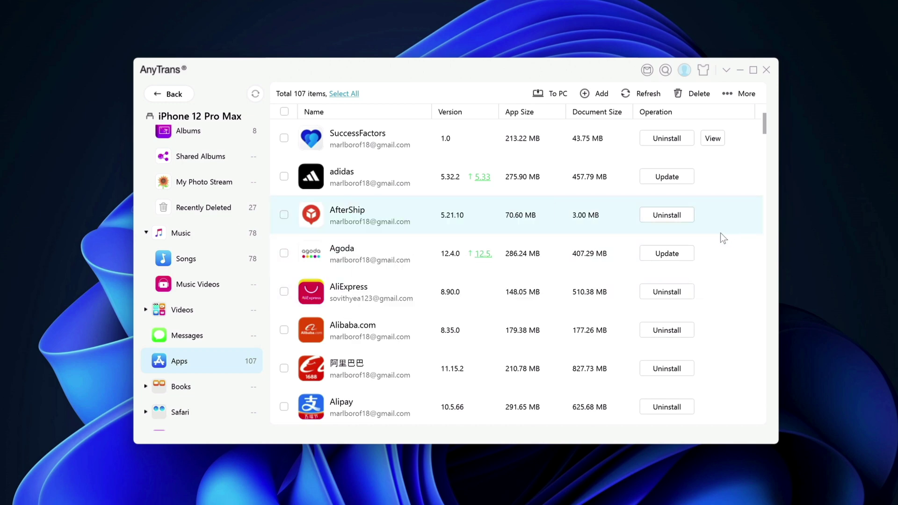
scroll(237, 330, "down", 1)
Expand Books and switch between Books and Audiobooks, ending in Audiobooks.
left_click(227, 330)
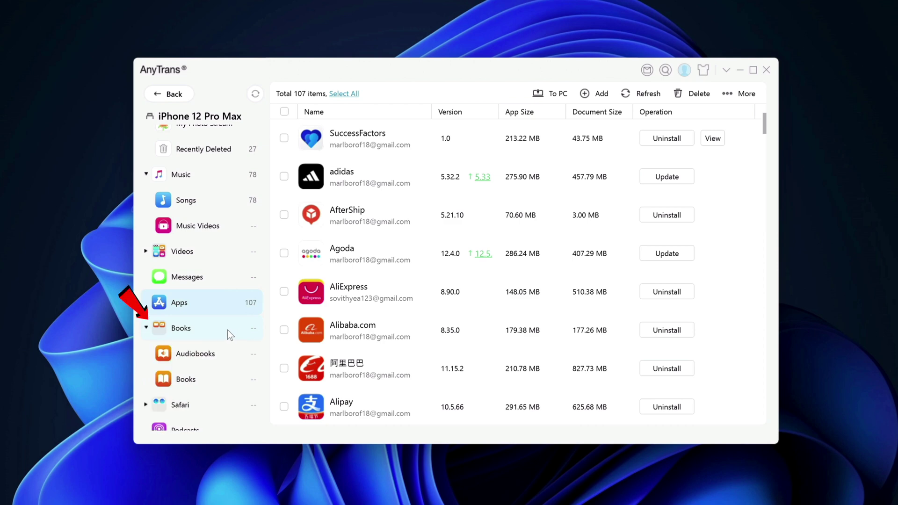
left_click(220, 356)
left_click(201, 377)
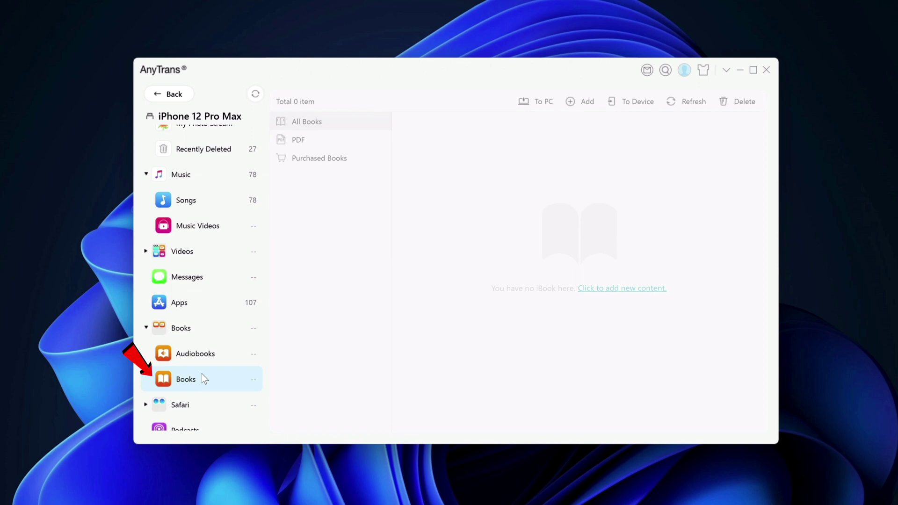
left_click(218, 355)
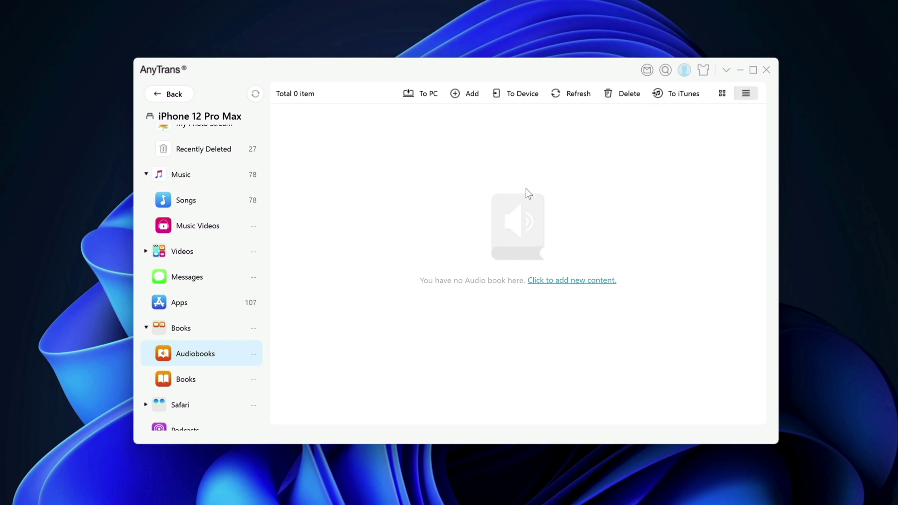
Cancel adding an audiobook from the computer, then view the empty Books page.
left_click(472, 95)
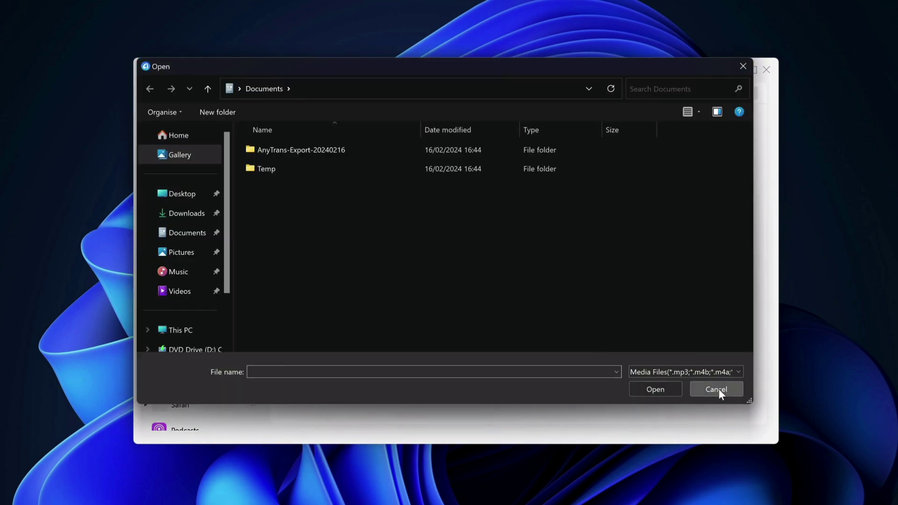
left_click(716, 389)
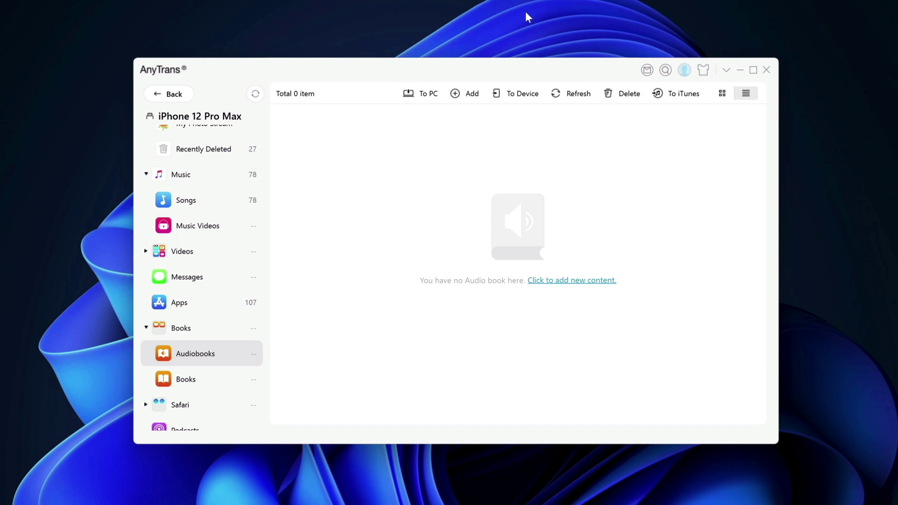
left_click(212, 381)
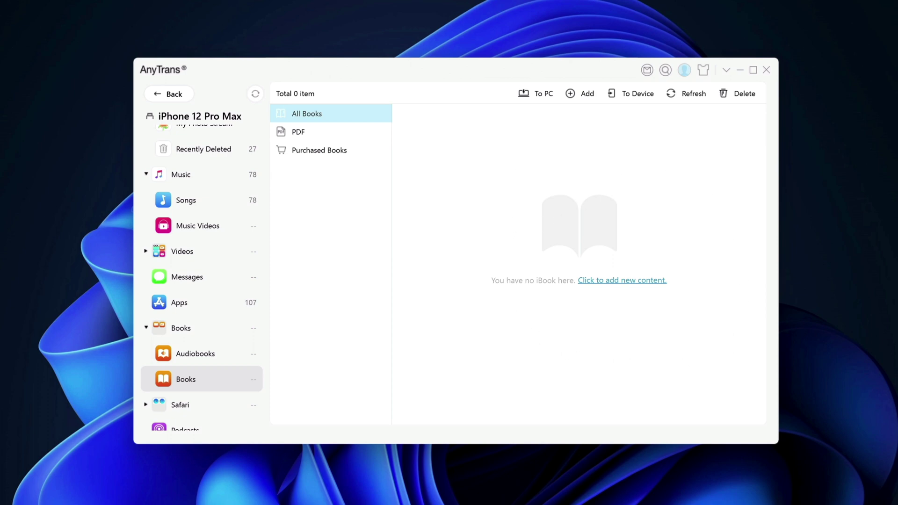
Browse Podcasts, the 12 Ringtones and Voice Memos, then open Contacts.
left_click(187, 428)
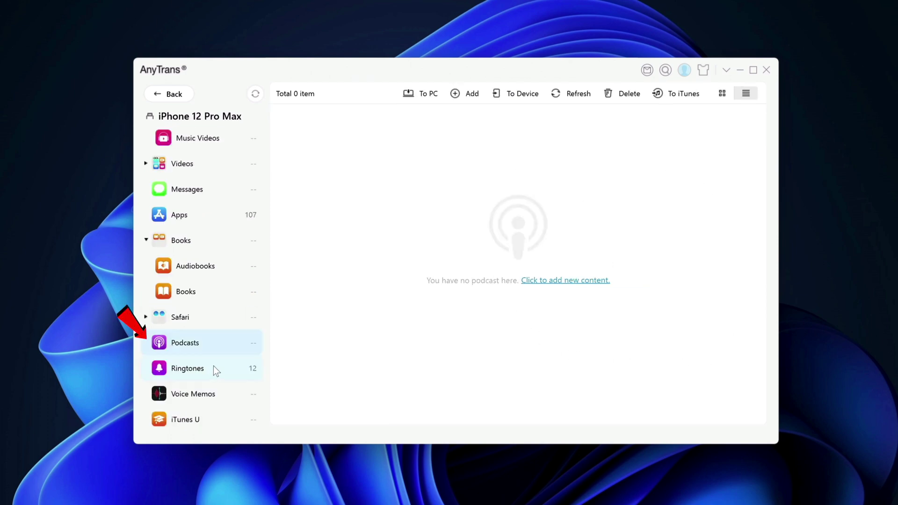
left_click(213, 367)
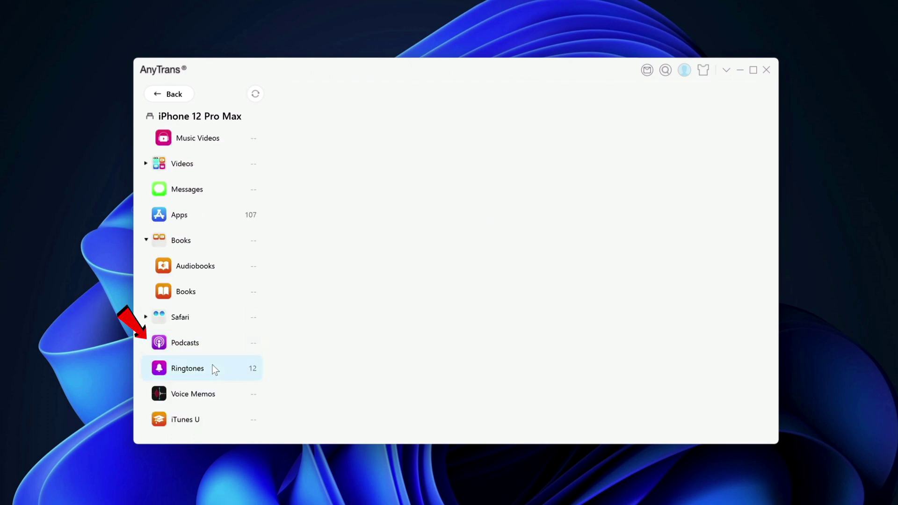
left_click(214, 396)
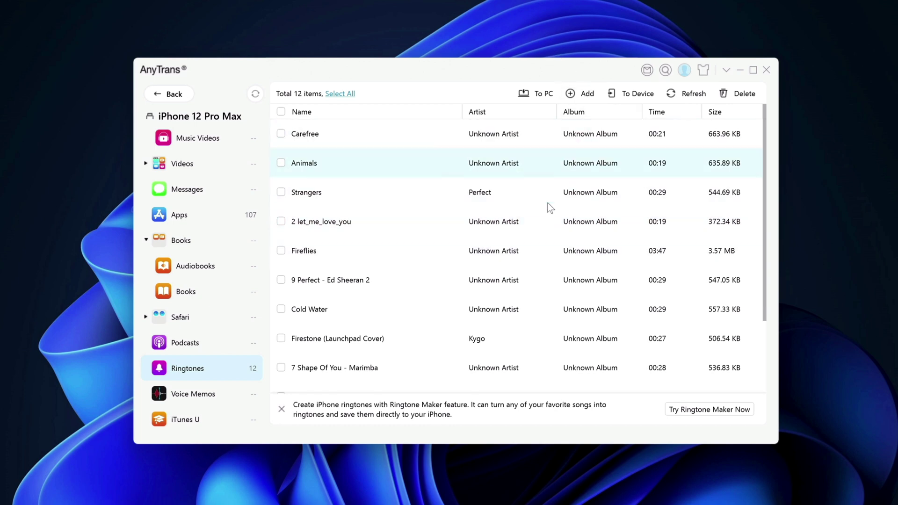
scroll(211, 327, "down", 3)
left_click(227, 317)
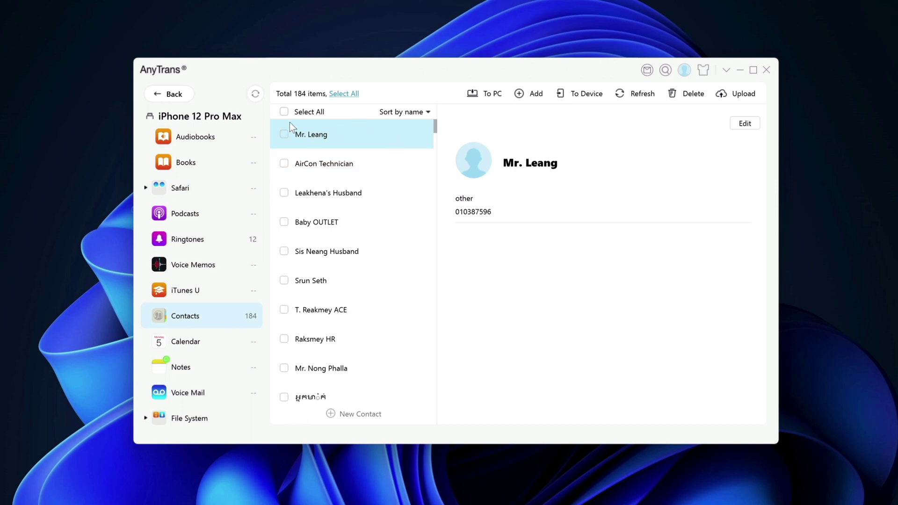
Select and deselect all 184 contacts, cancel a vcf/csv import, then select all again.
left_click(284, 111)
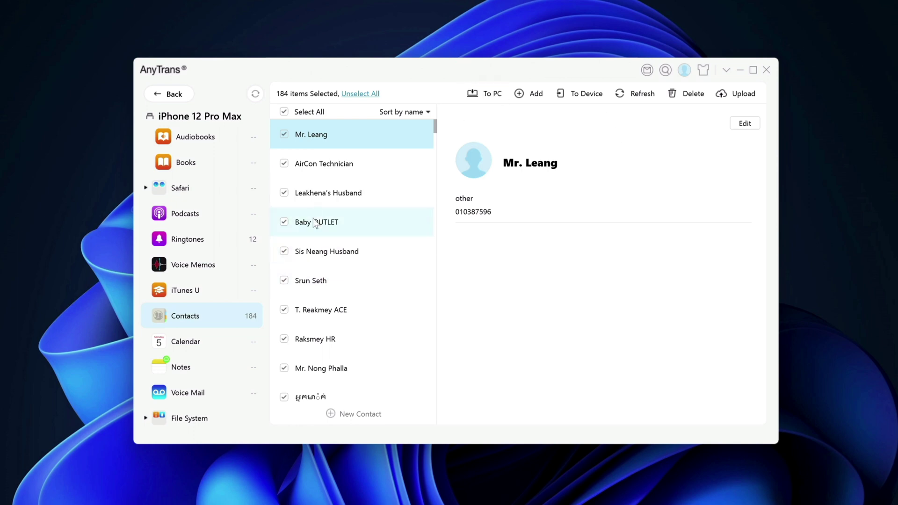
left_click(284, 112)
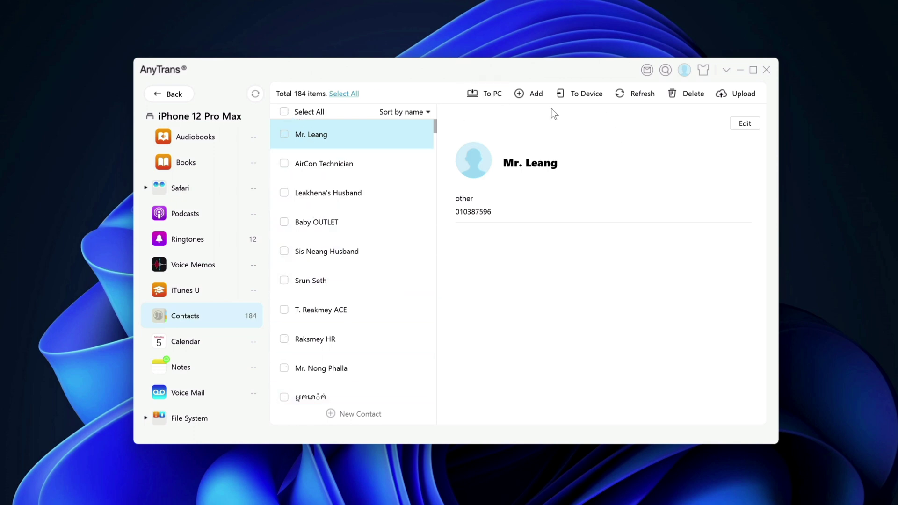
left_click(533, 94)
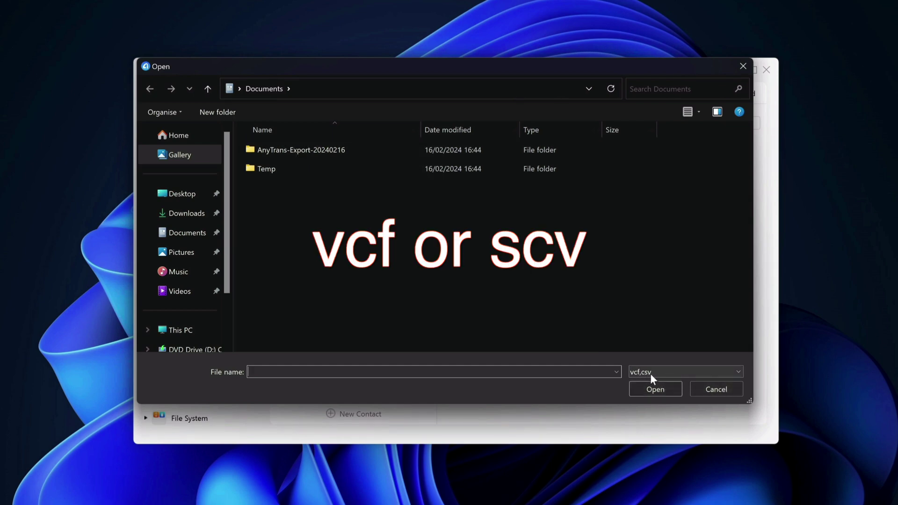
left_click(702, 389)
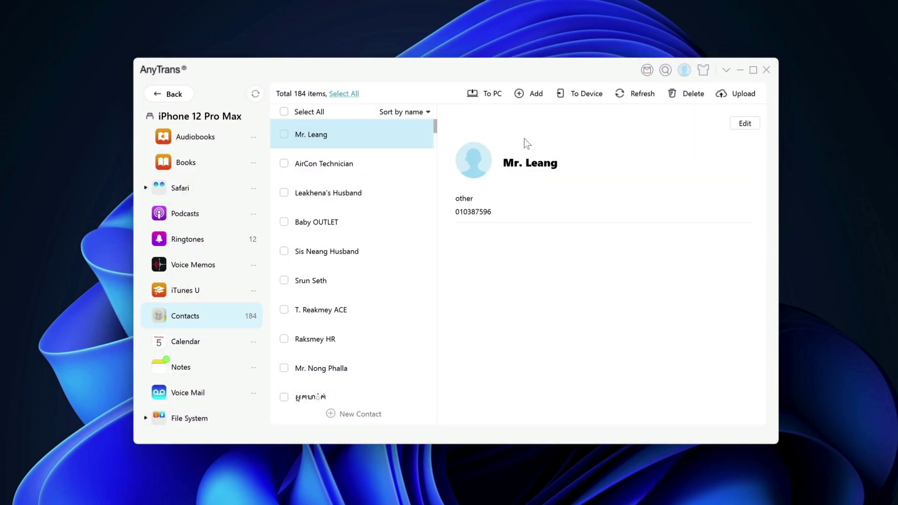
left_click(284, 112)
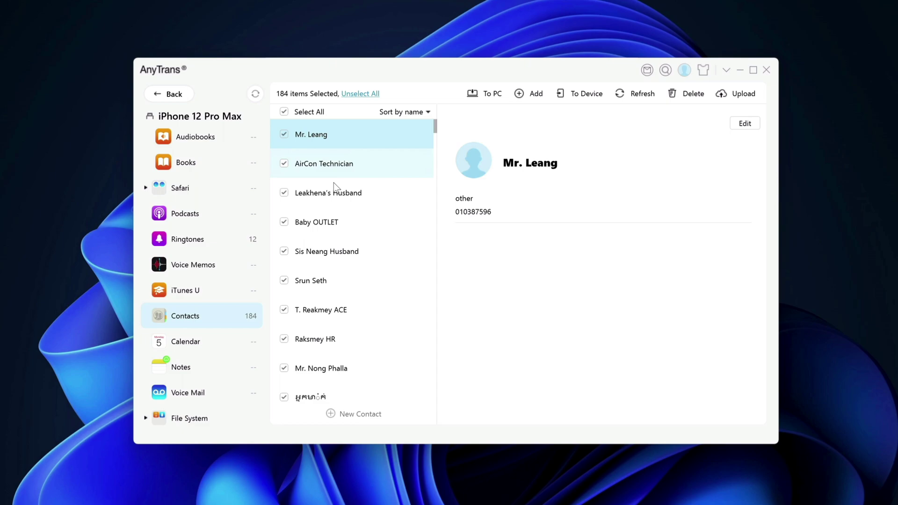
left_click(171, 94)
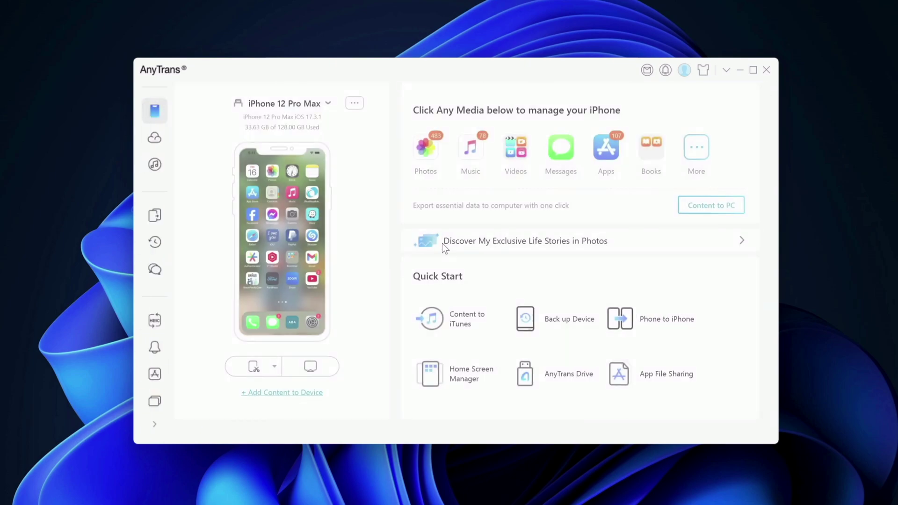